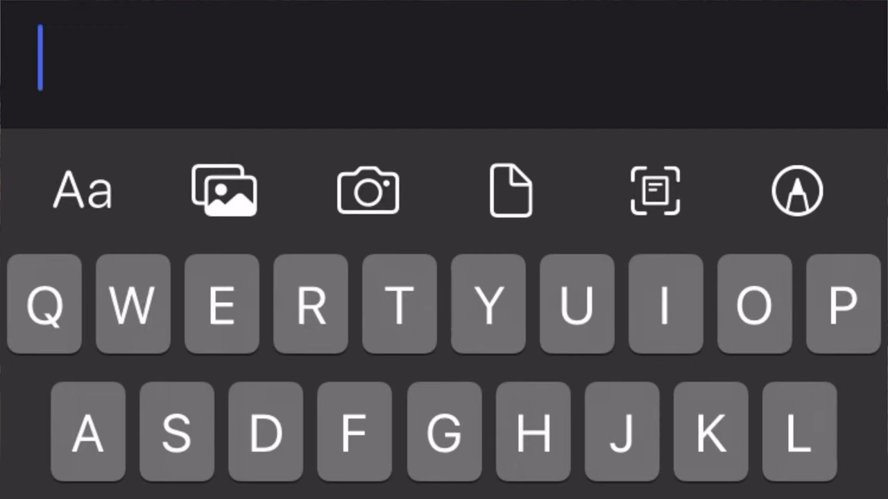
- Write "She said “yes”" in the note, inserting the ornamental quotation marks with the text shortcuts !!z1 and !!z2
type("She")
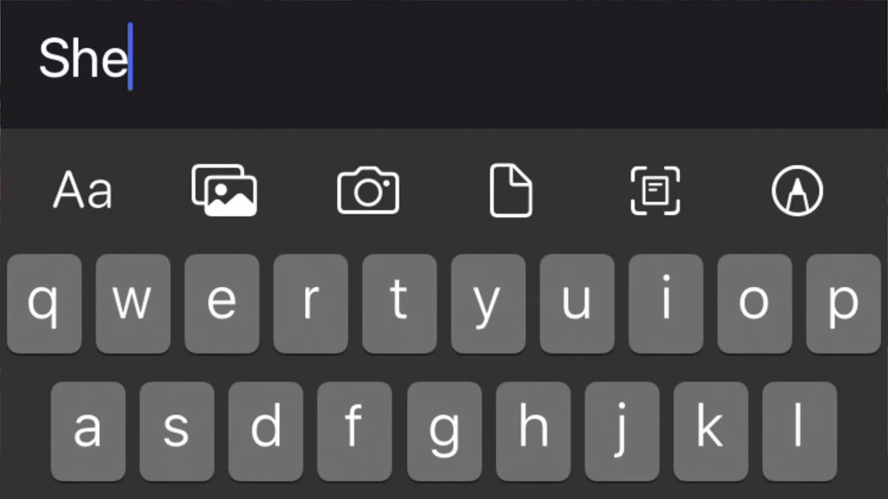
type(" said ")
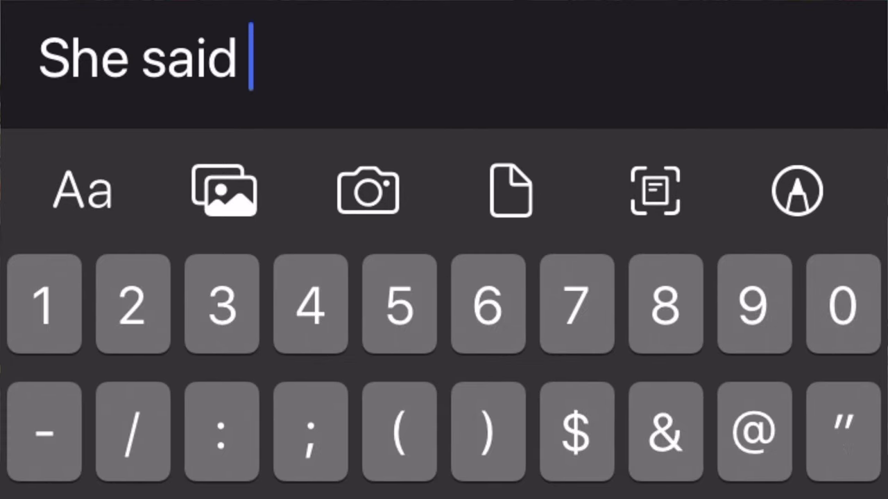
type("!!z")
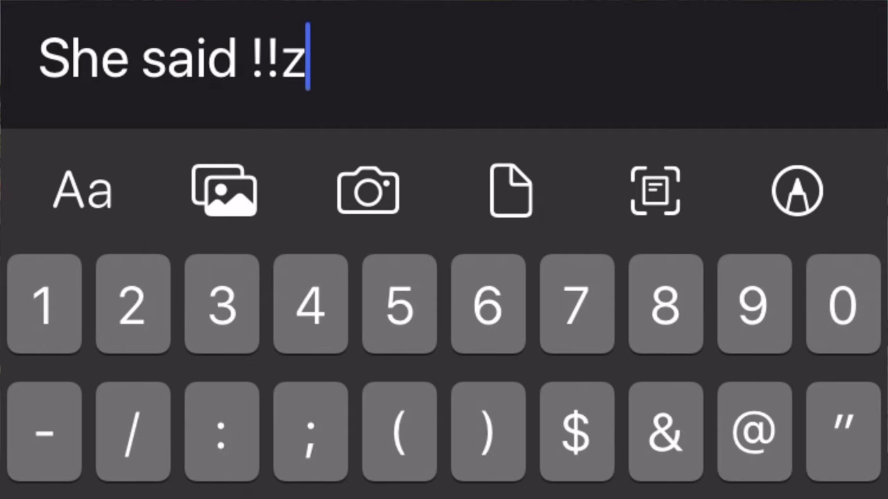
key("BackSpace")
key("BackSpace")
key("BackSpace")
type("“")
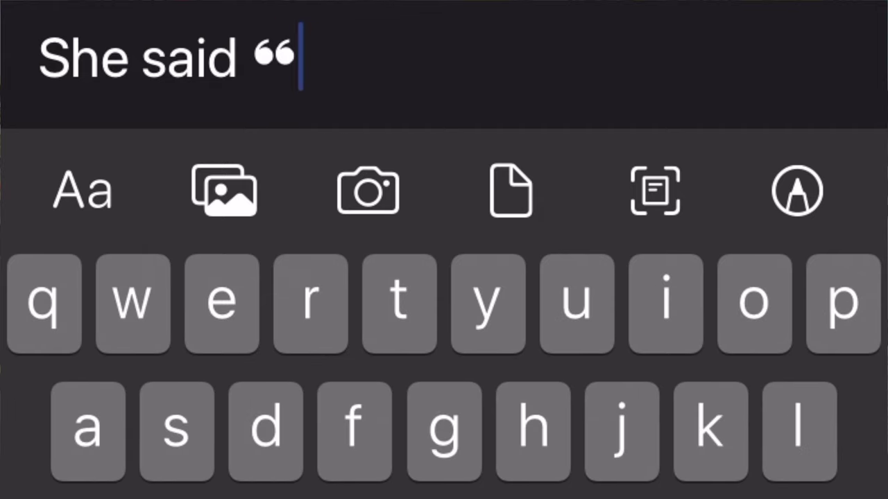
type("yes!!")
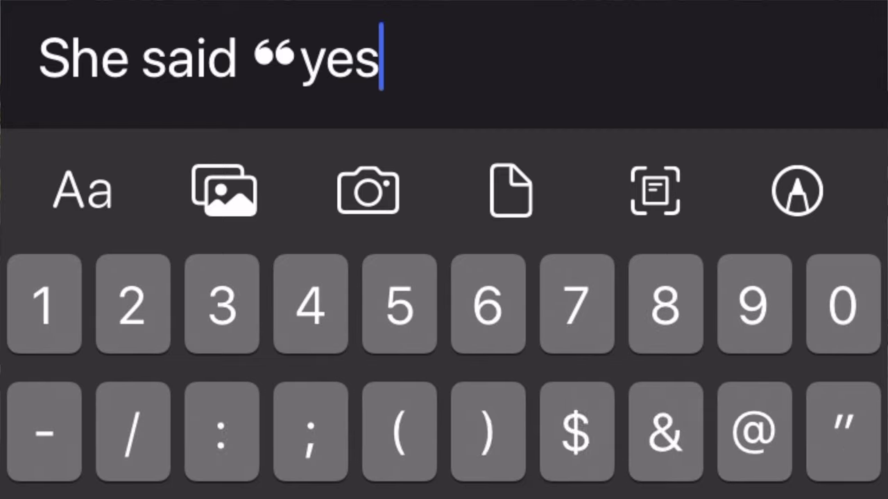
type("z2")
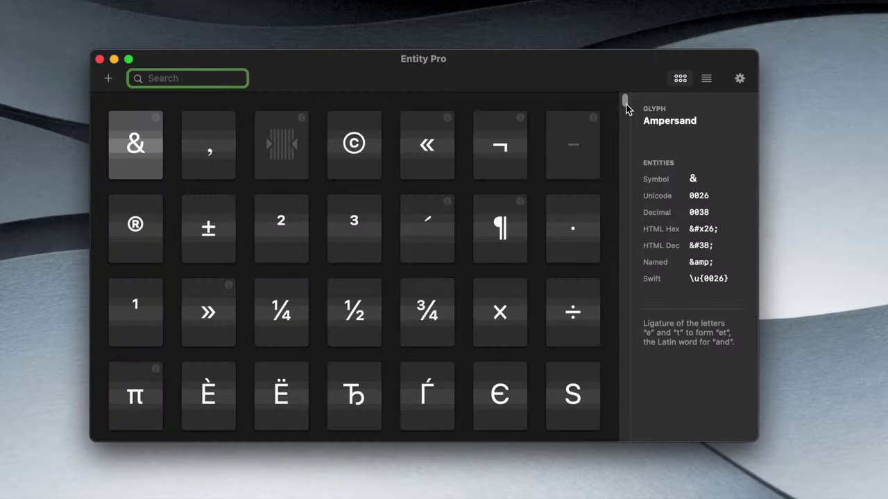
- Switch to Entity Pro, browse the glyph collection, search for "check" and select the thin check mark glyph
left_click_drag(626, 103, 626, 195)
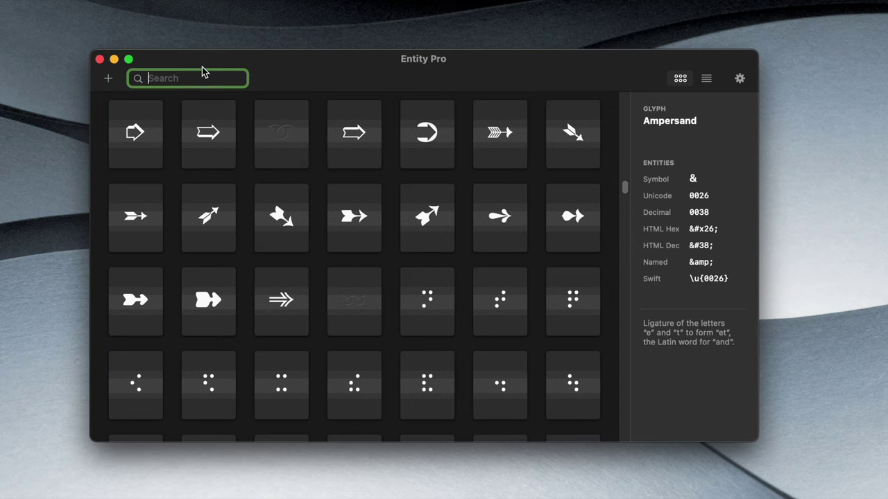
type("check")
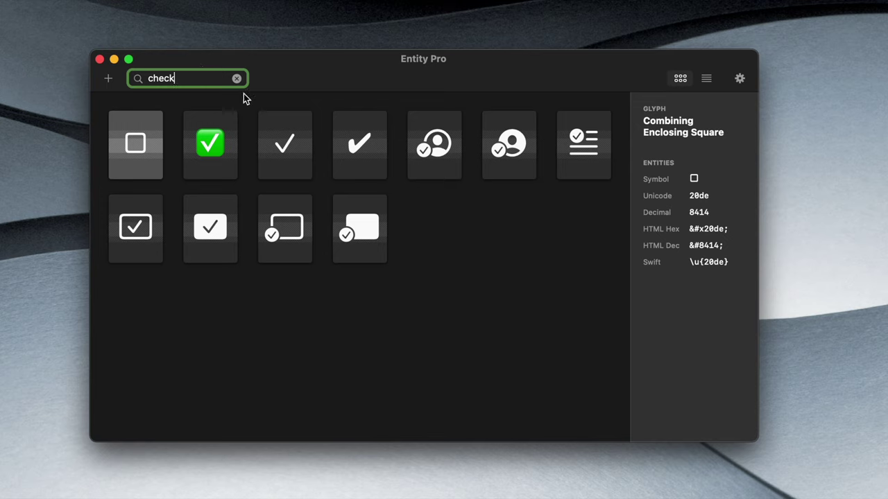
left_click(273, 167)
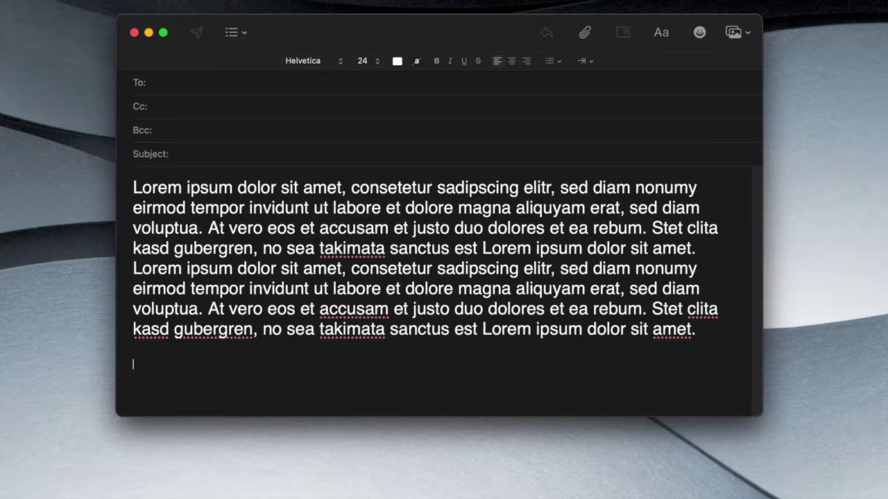
- Switch to the email draft, add the closing "Best regards," with the sender's full name, and enter the shortcut BRRH on the line below
type("Best regards")
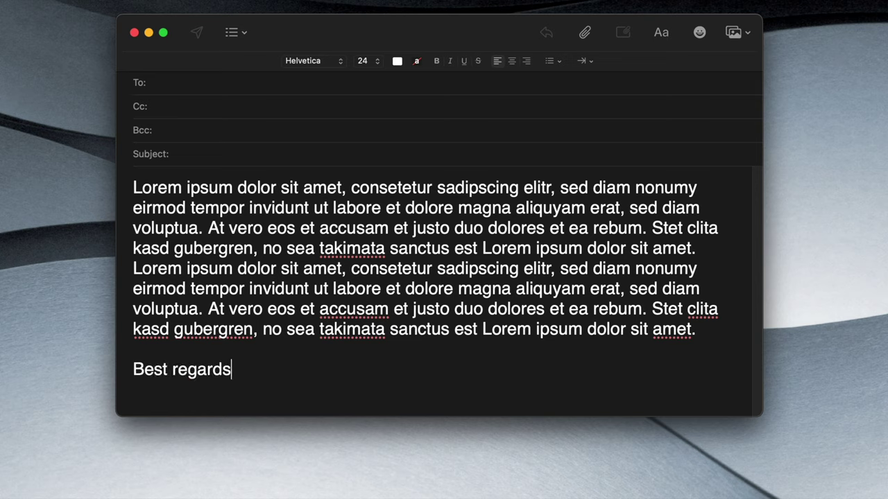
type(", Ralf Herrmann")
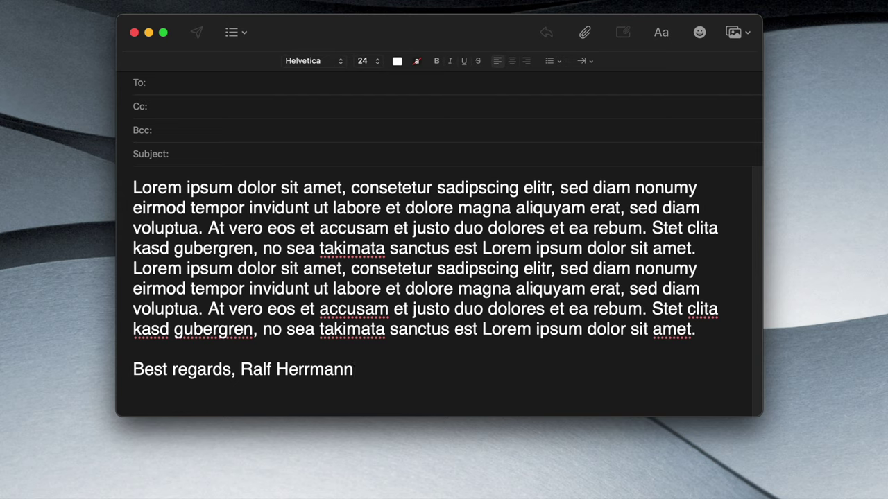
key("Return")
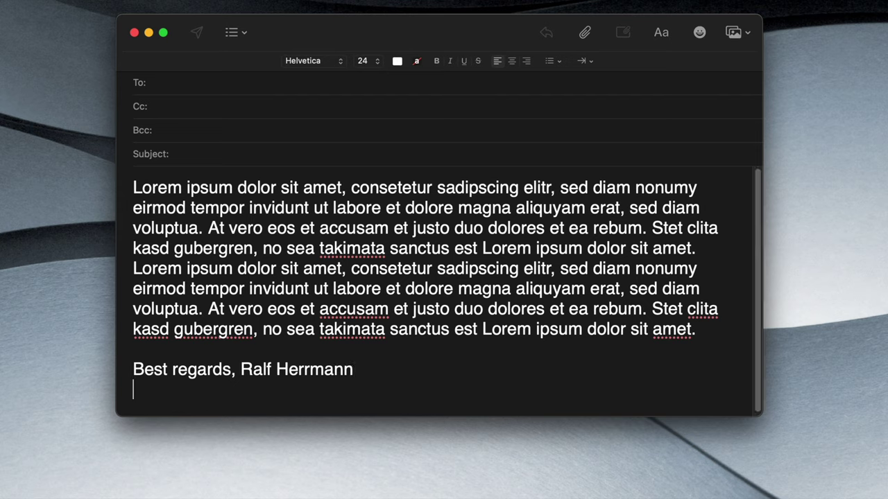
type("BRR")
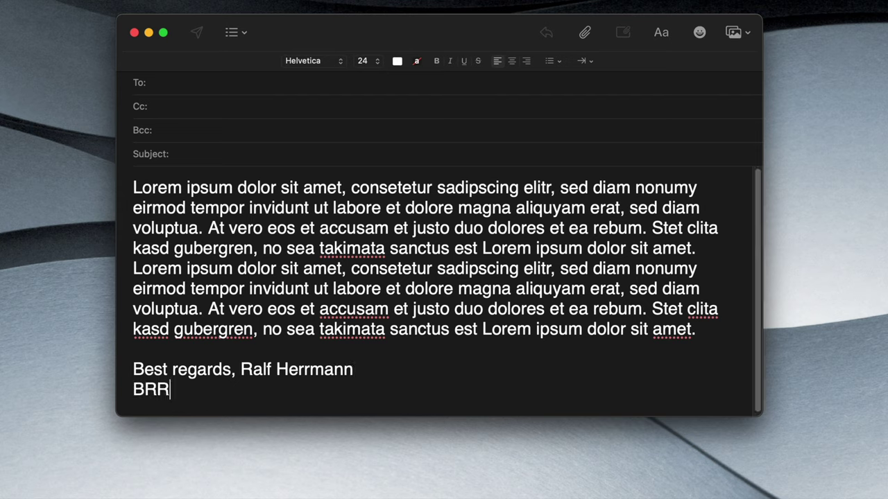
type("H")
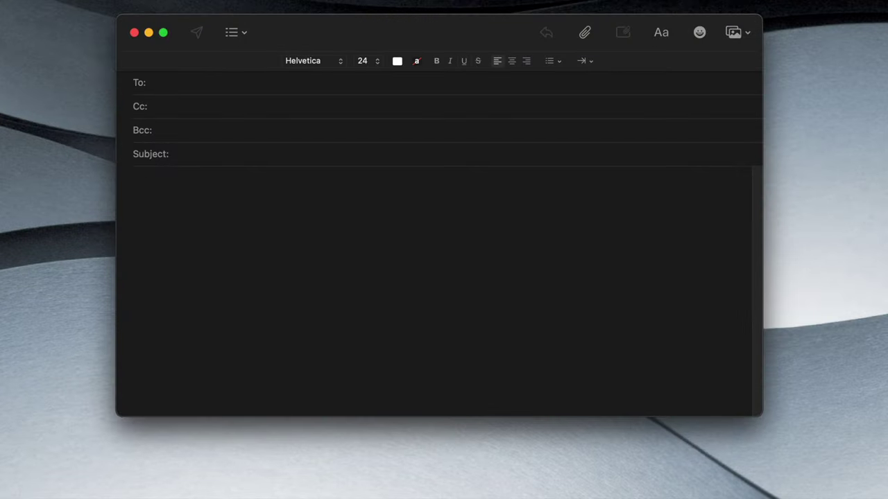
- Write "Yes ✔ No ✘" in the empty message body, producing both symbols with text shortcuts
type("Yes !!y No !!")
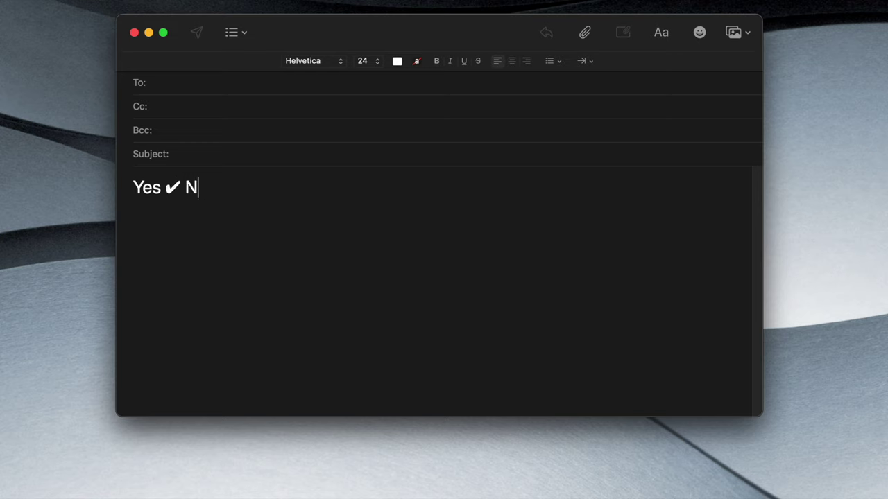
type("n")
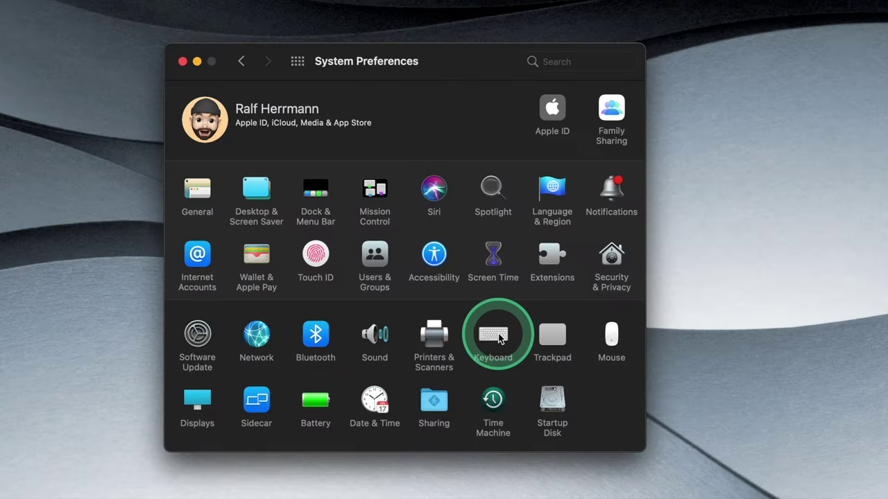
- Switch to System Preferences and open the keyboard's text replacement settings
left_click(496, 336)
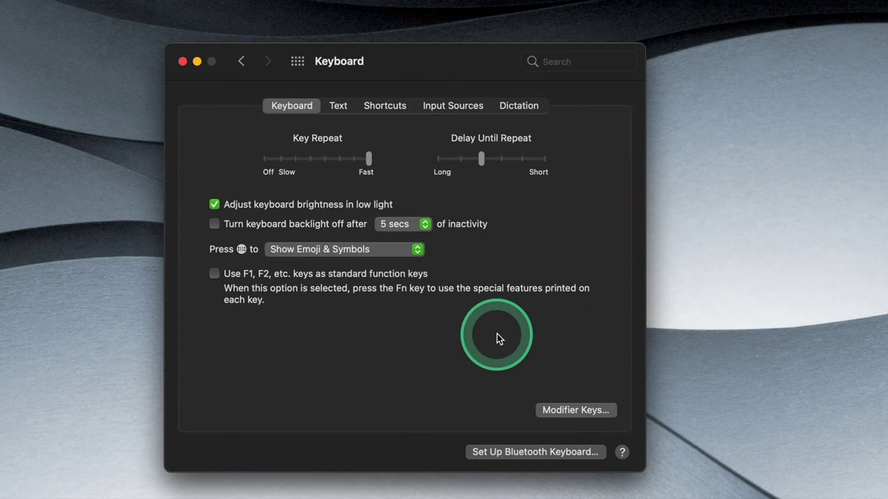
left_click(339, 107)
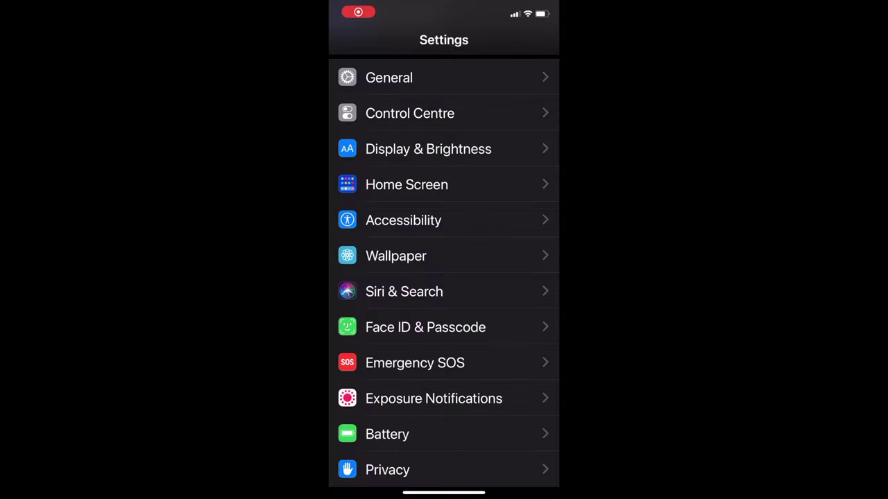
- Switch to the iPhone's Settings and open Text Replacement within the general keyboard settings
left_click(388, 77)
scroll(443, 277, "down", 5)
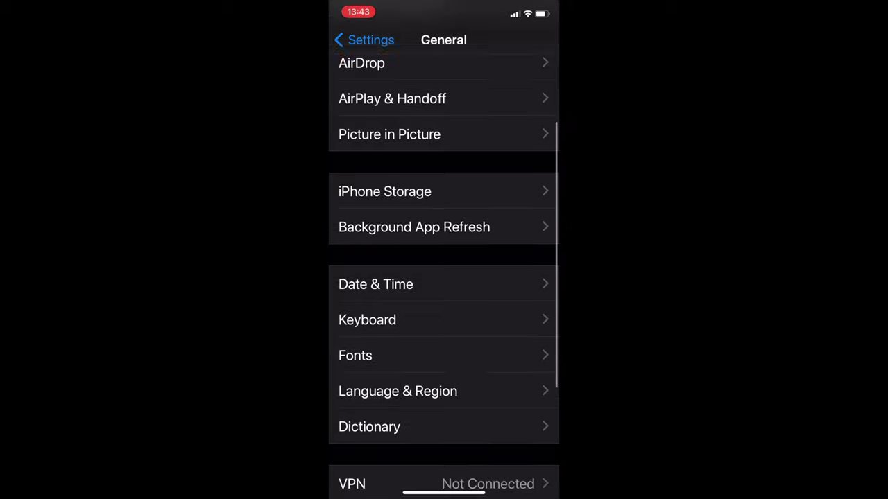
left_click(389, 112)
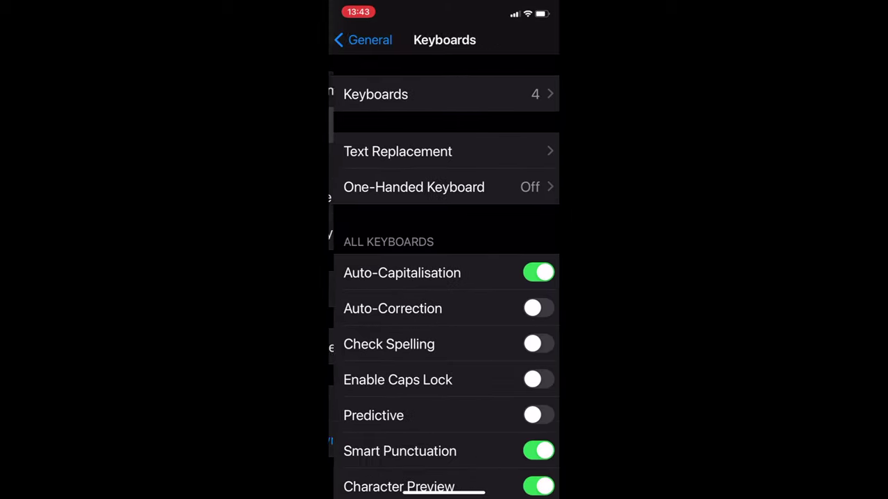
left_click(393, 151)
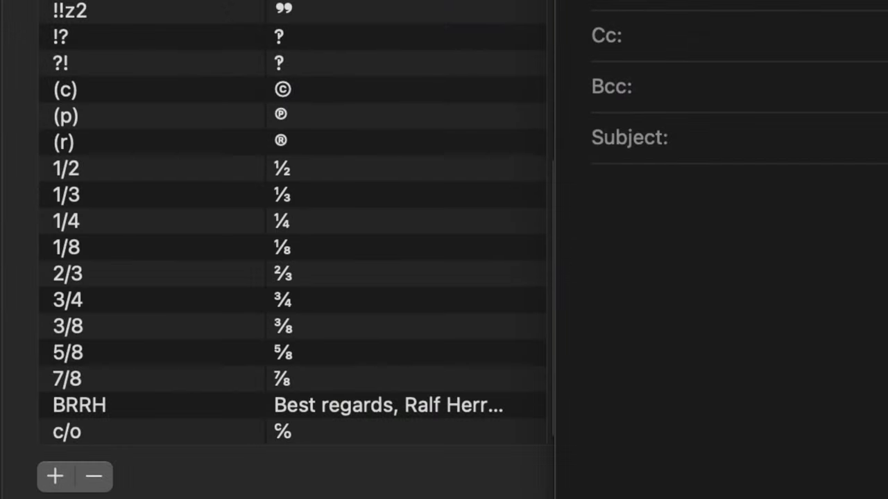
- Write "© 2021 × ☞" in the Mac message body, using the text shortcuts (c), !!x and !!hand for the symbols
left_click(668, 402)
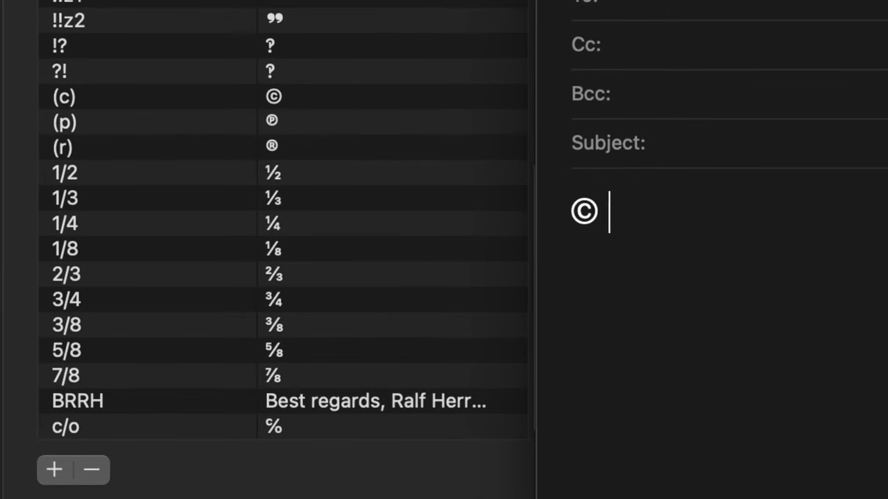
type("021")
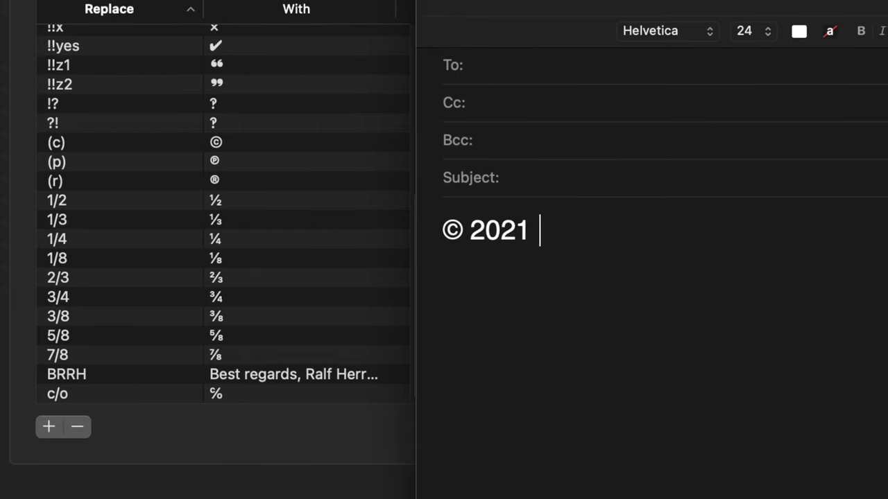
type("!!x")
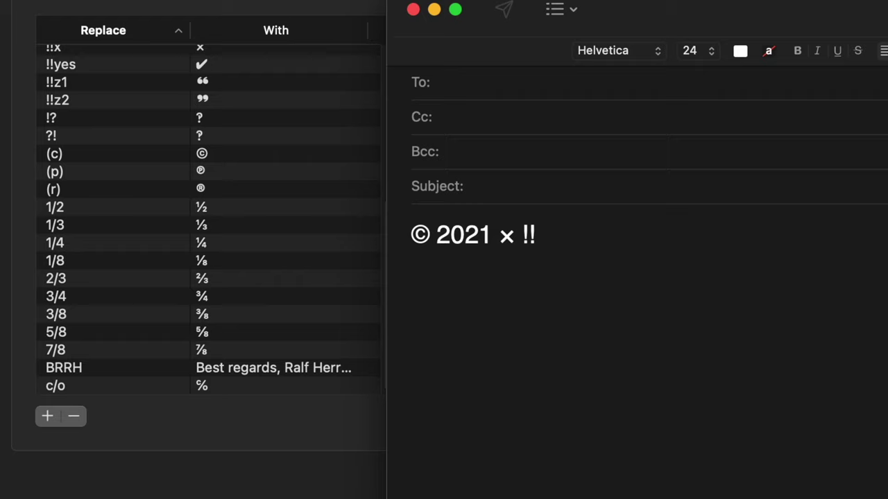
type("!!hand")
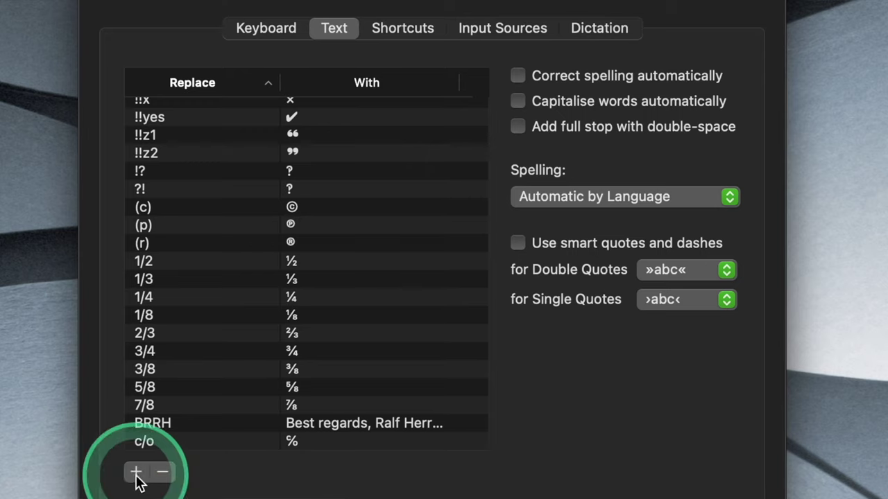
- Add a text replacement in the Mac's keyboard preferences that turns !!award into the trophy emoji, found by searching the emojis for "award"
left_click(136, 474)
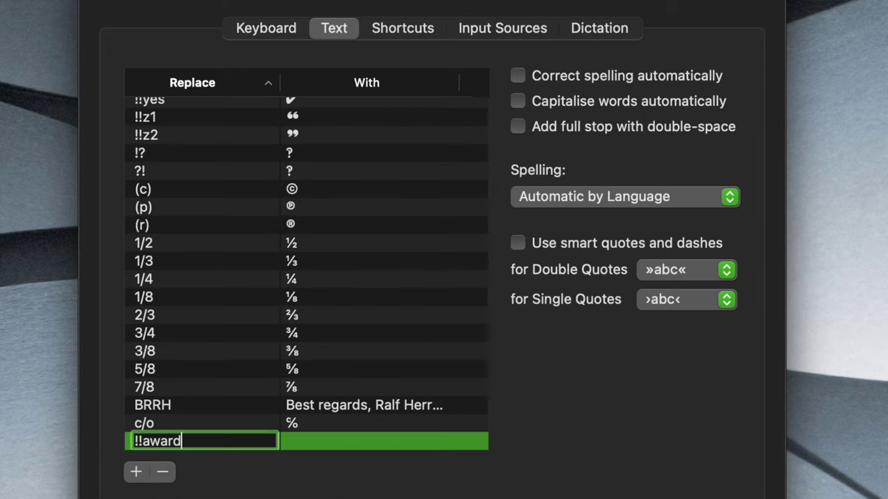
left_click(368, 441)
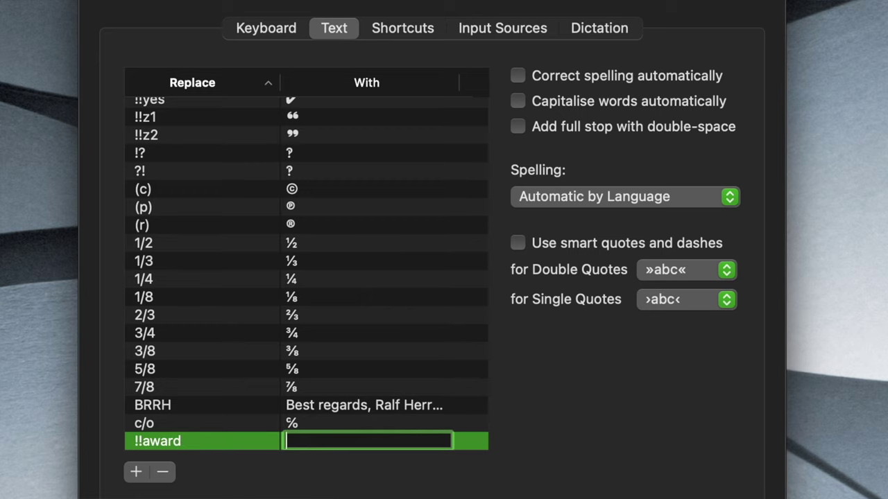
key("ctrl+super+space")
left_click(201, 66)
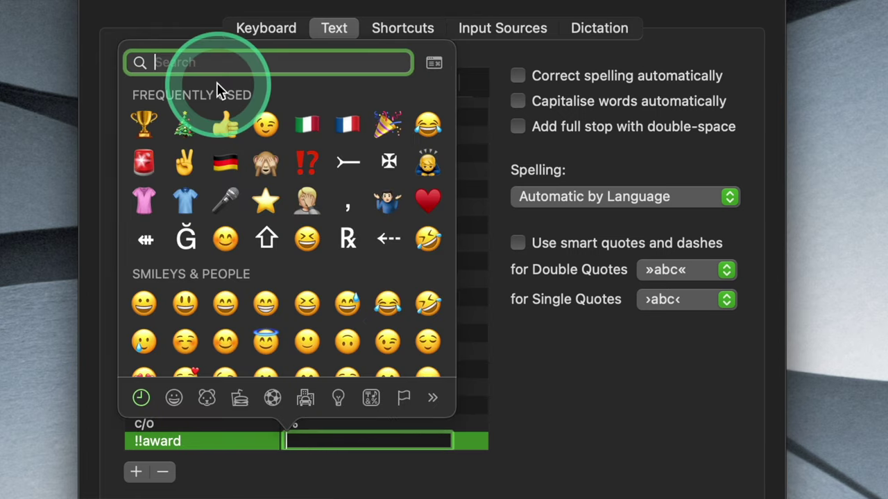
type("award")
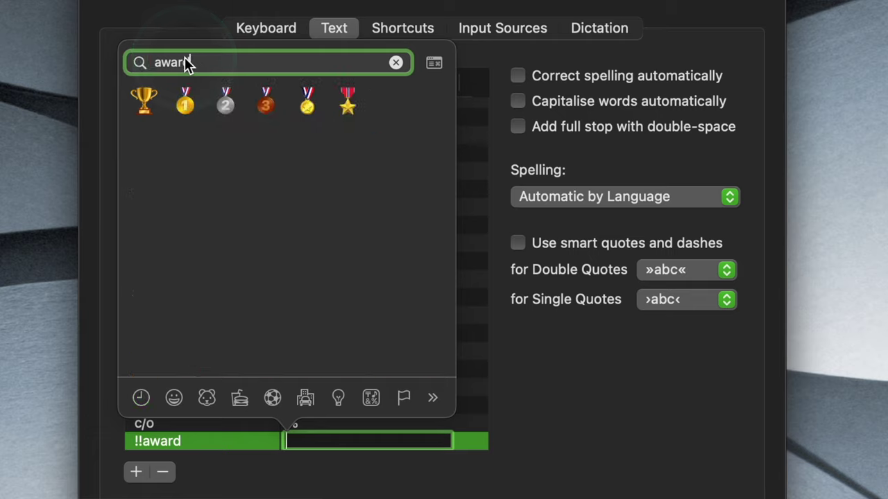
left_click(144, 99)
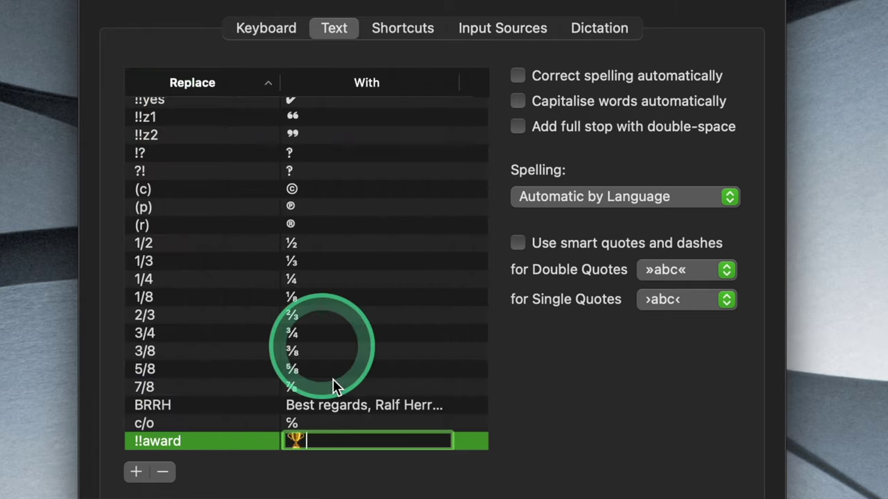
left_click(331, 477)
scroll(317, 333, "up", 3)
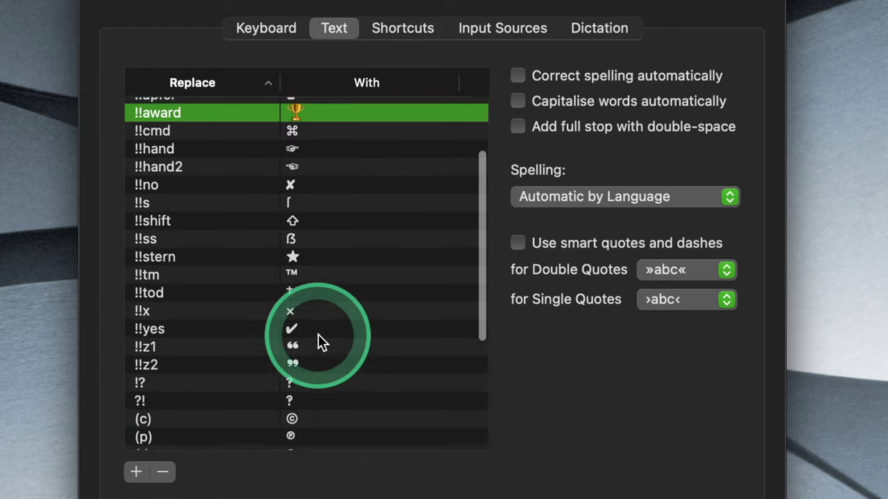